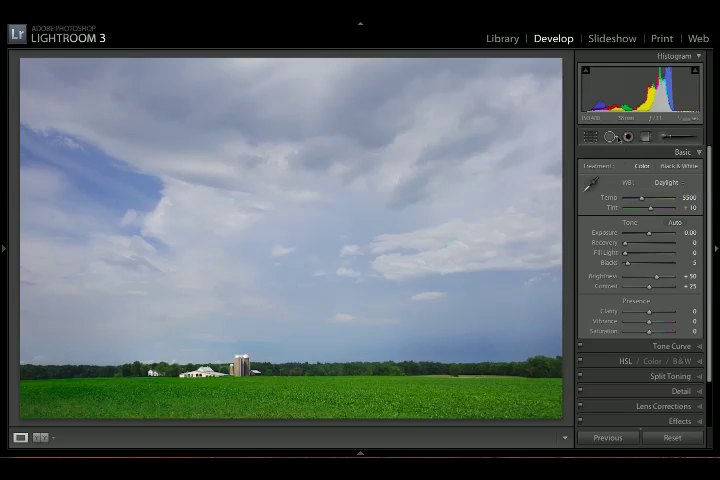
key(q)
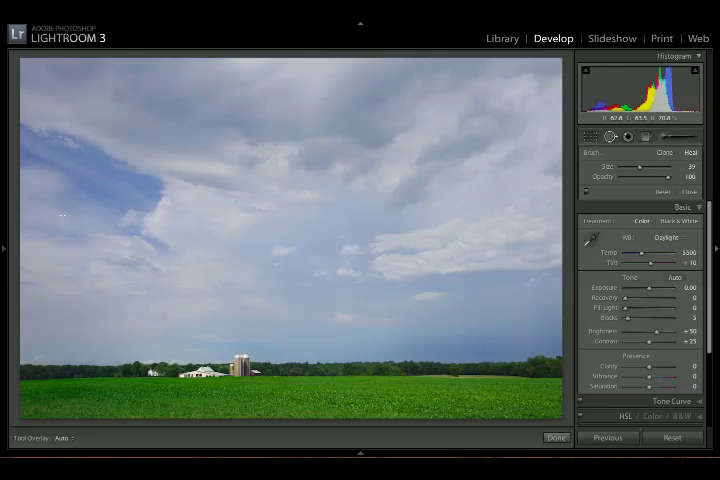
Step: Zoom to 1:1 and heal two sky dust spots with a size 43 brush
key(z)
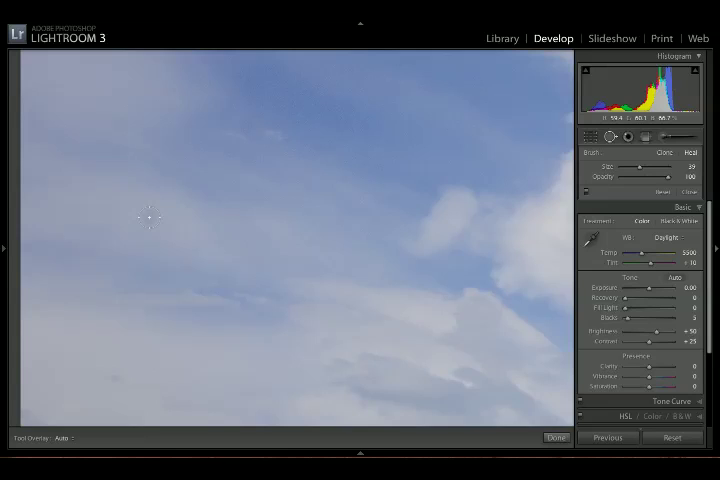
scroll(148, 215, up, 2)
scroll(148, 215, down, 2)
click(148, 215)
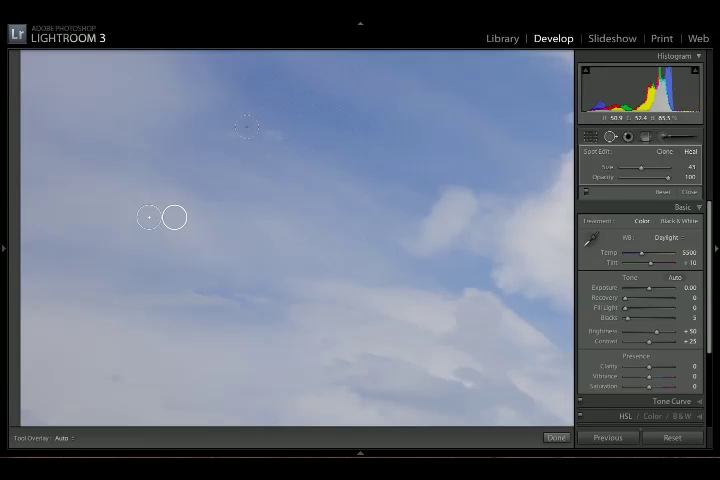
click(247, 126)
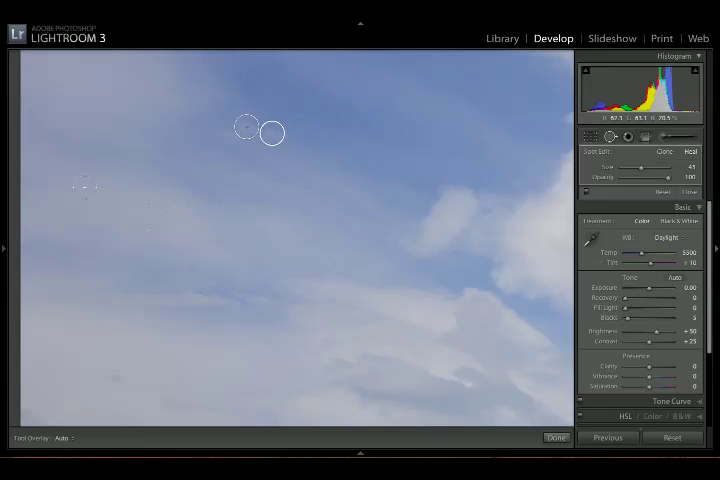
Step: Pan the 1:1 view via the Navigator to the left edge of the sky
click(3, 158)
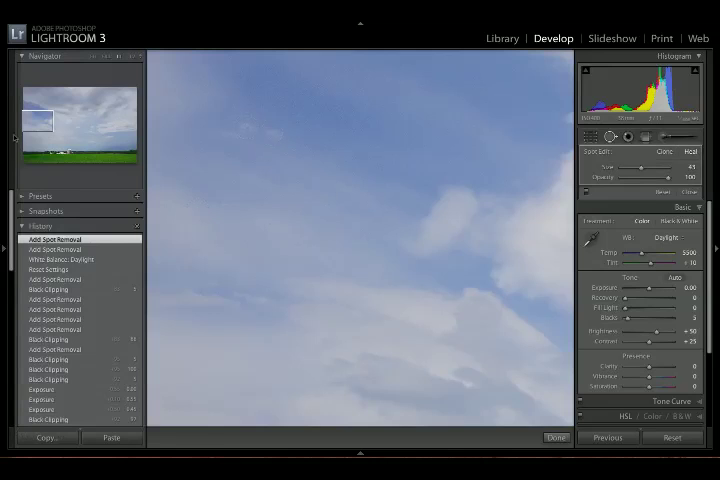
click(28, 118)
mouse_move(30, 118)
mouse_down()
mouse_move(48, 96)
mouse_move(69, 131)
mouse_move(61, 150)
mouse_move(32, 138)
mouse_up()
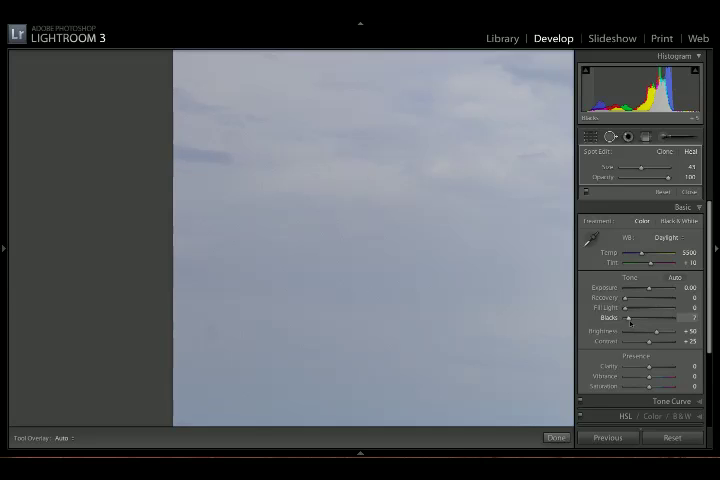
Step: Set Blacks to 93, heal two left-sky dust spots, and move one sample to cleaner sky
drag(628, 318, 668, 318)
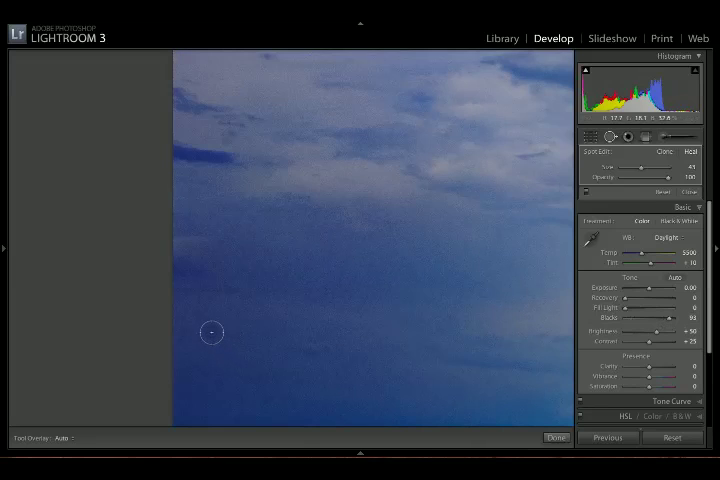
click(211, 331)
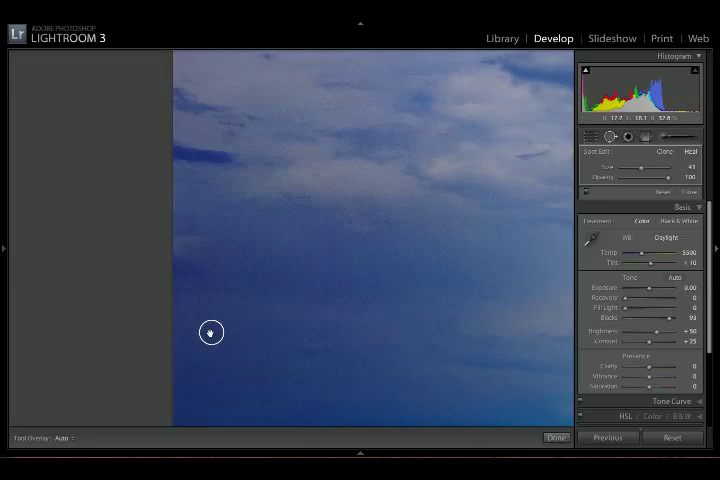
click(228, 137)
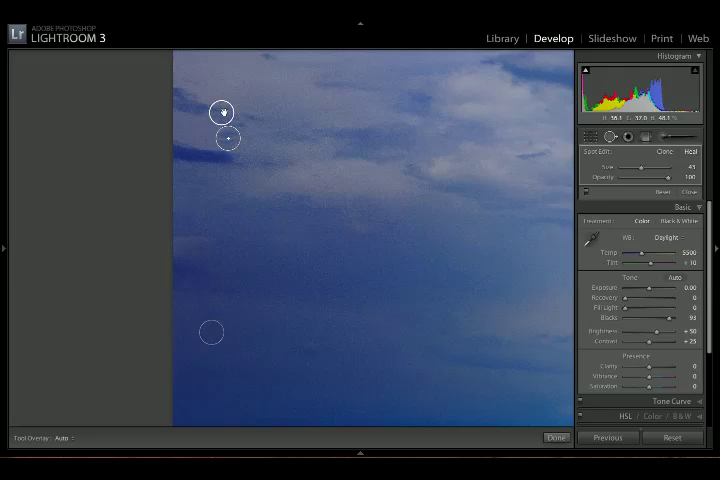
drag(223, 112, 201, 132)
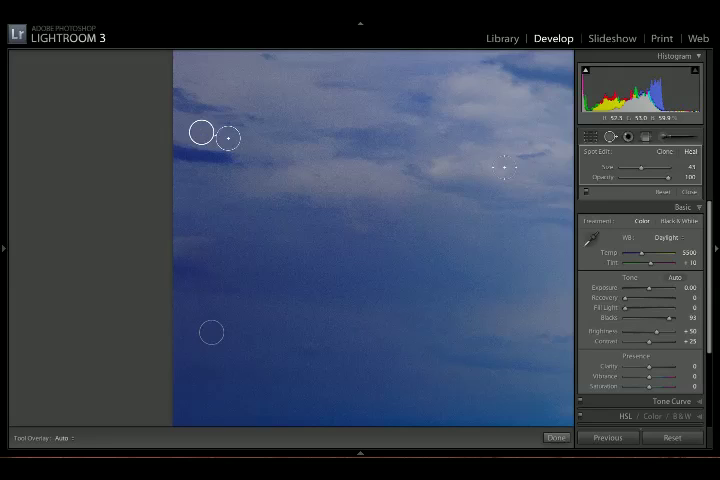
mouse_move(3, 118)
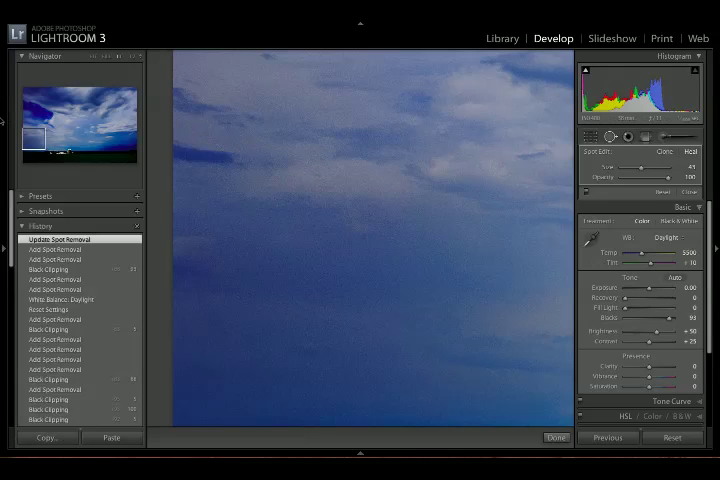
Step: Pan the 1:1 view across the sky to its upper-left corner
click(35, 123)
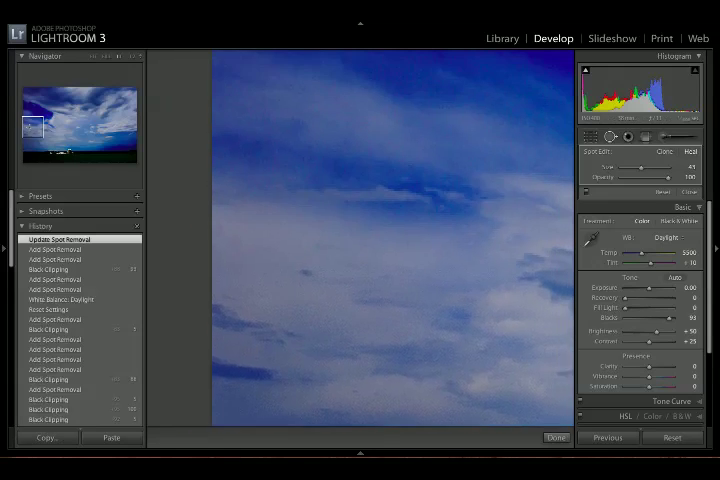
drag(35, 123, 45, 115)
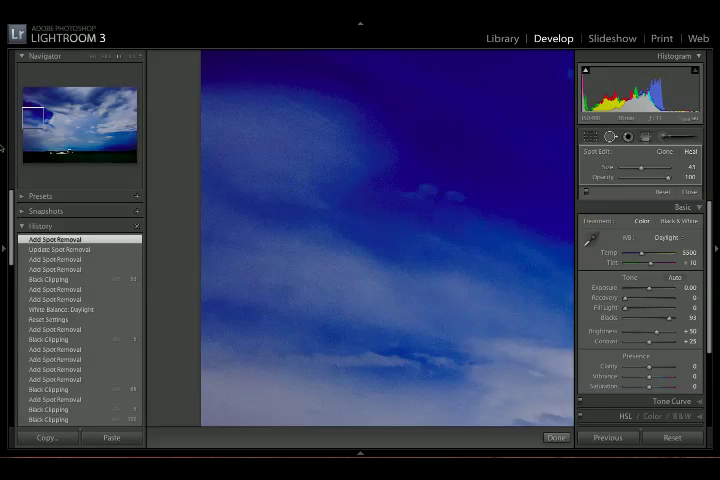
mouse_move(43, 117)
mouse_down()
mouse_move(33, 105)
mouse_move(40, 97)
mouse_move(24, 92)
mouse_up()
Step: Heal two upper-left dust spots, redo the misplaced cloud-band patch, and exit Spot Removal
key(F7)
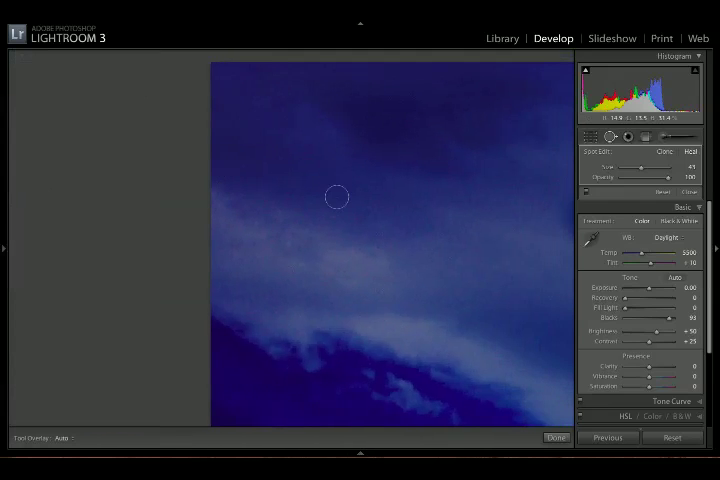
click(362, 215)
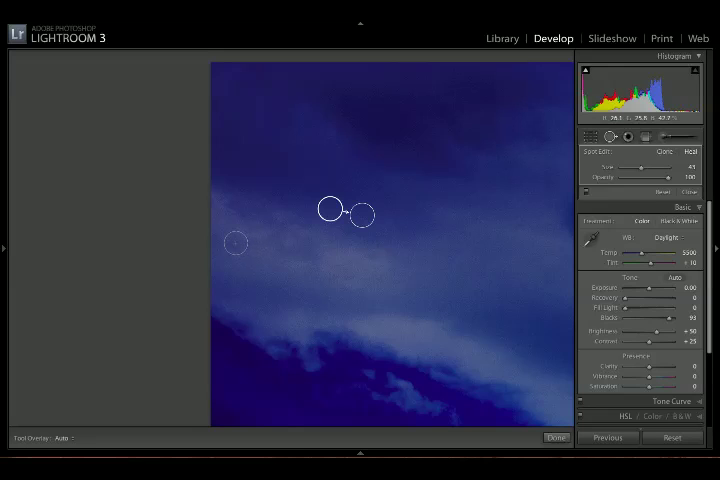
click(237, 243)
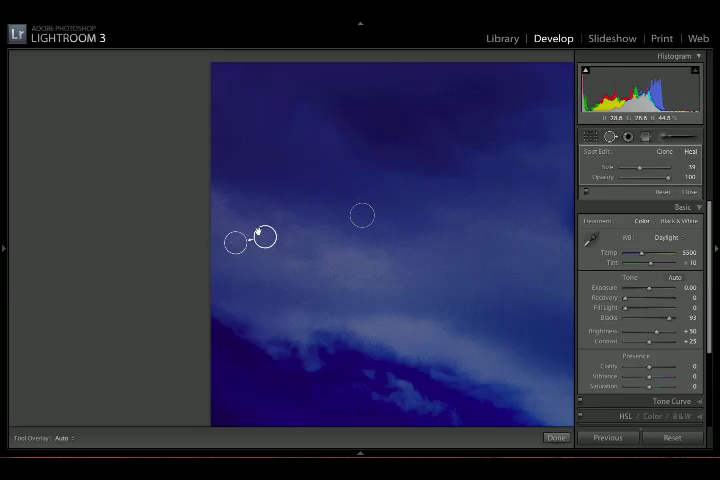
key(Delete)
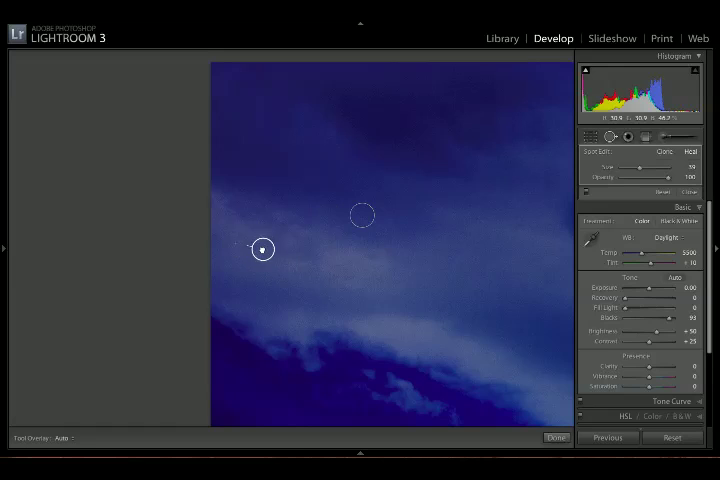
click(262, 248)
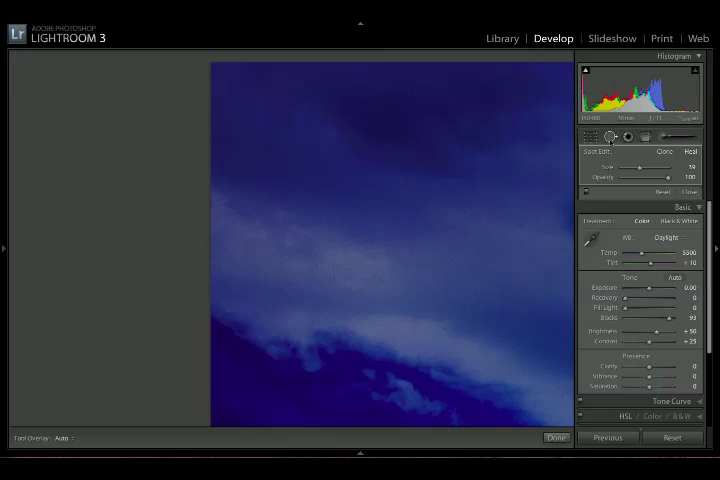
key(q)
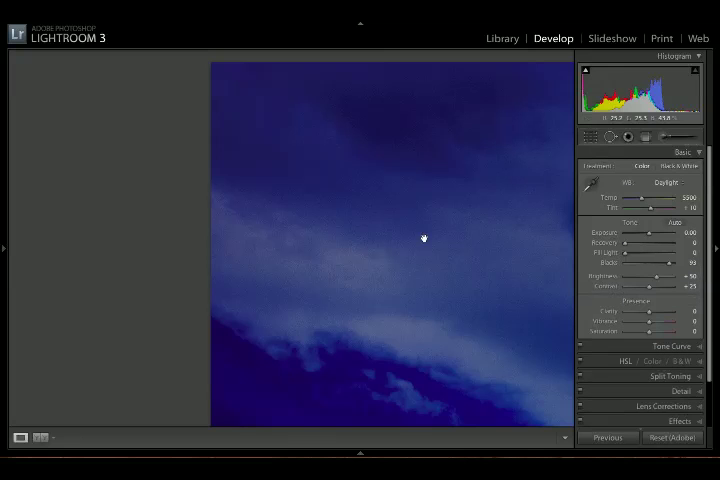
Step: Zoom out from 1:1 to Fit view to see the whole farm photo
click(423, 238)
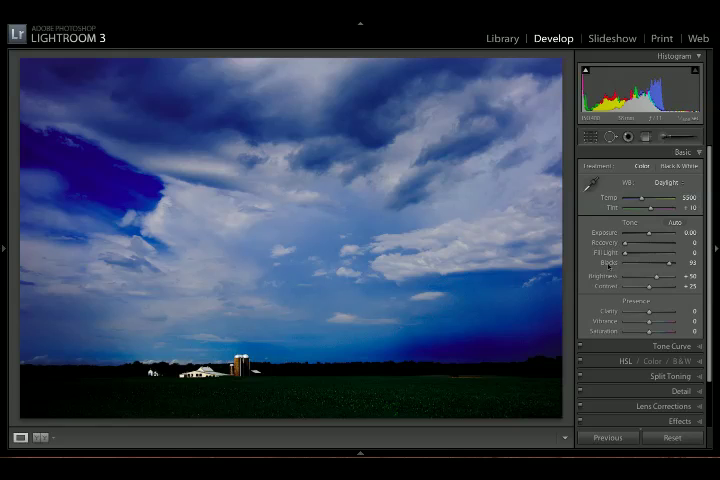
Step: Reset the Blacks slider from 93 back to its original value of 5
double_click(608, 264)
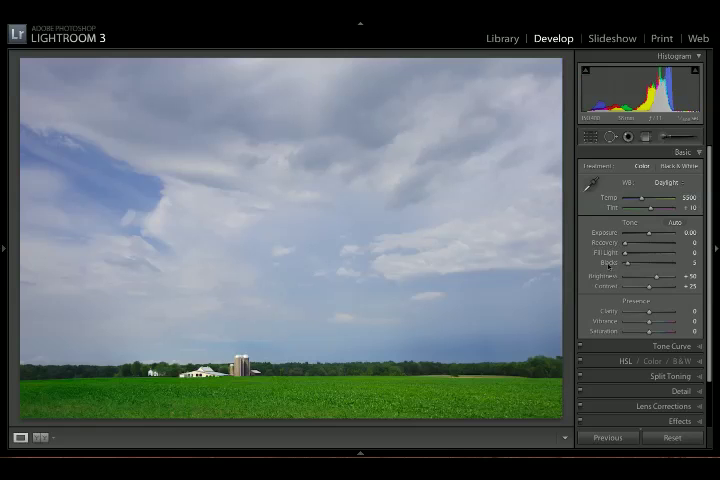